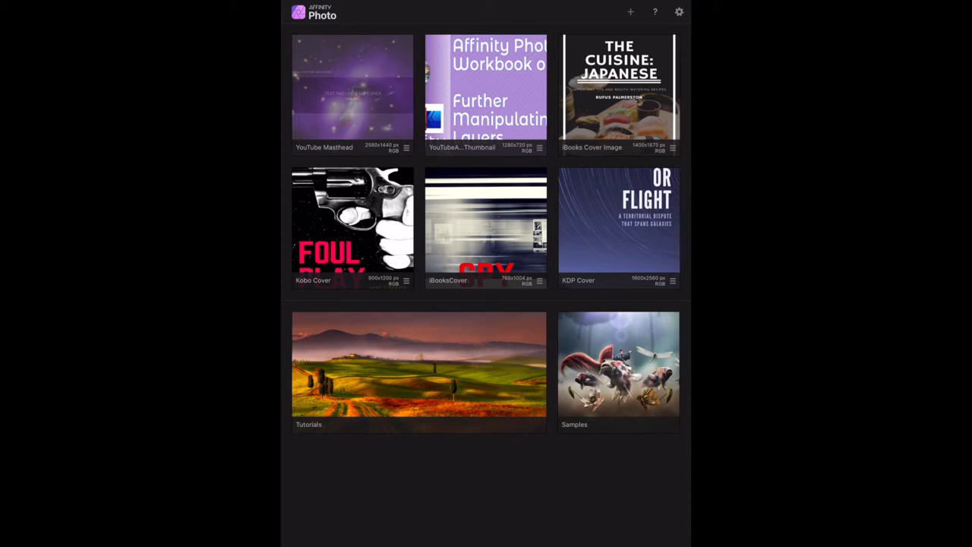
# - Start opening an image from cloud storage via the + menu
pyautogui.click(630, 11)
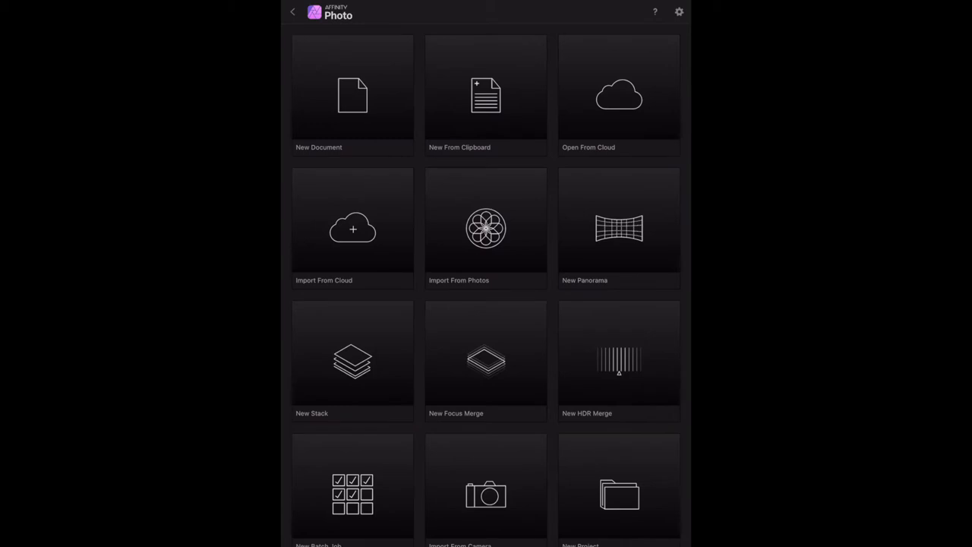
pyautogui.click(353, 227)
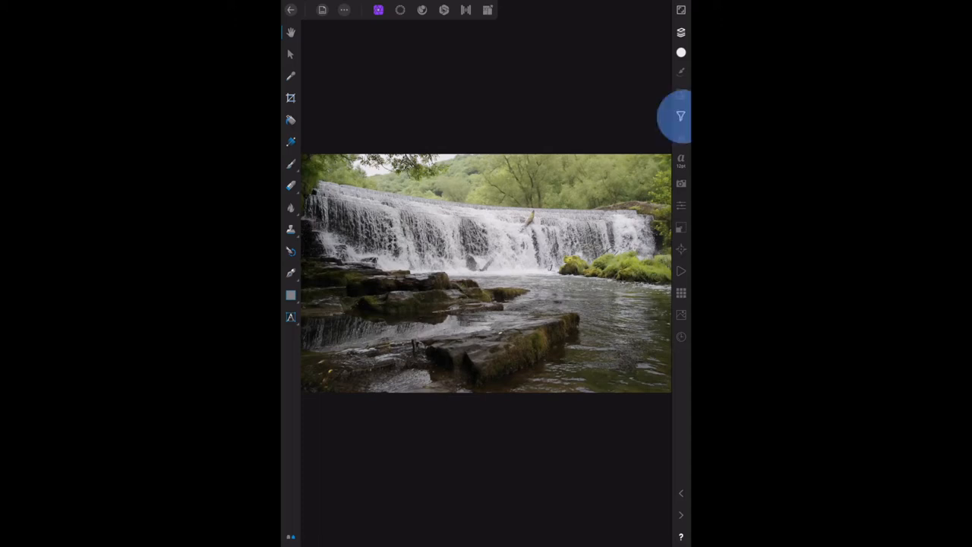
# - Switch the Filters studio to the Sharpen category and start an Unsharp Mask
pyautogui.click(680, 115)
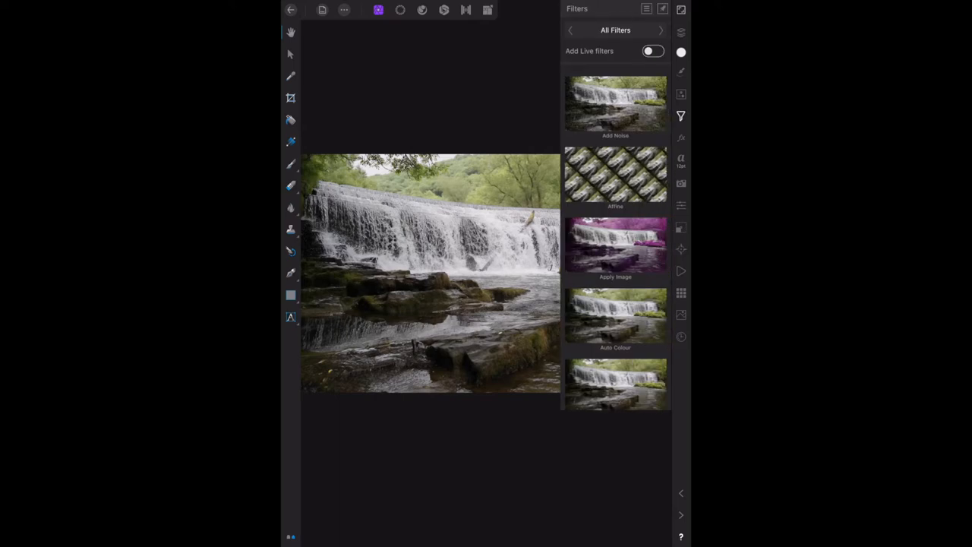
pyautogui.click(615, 30)
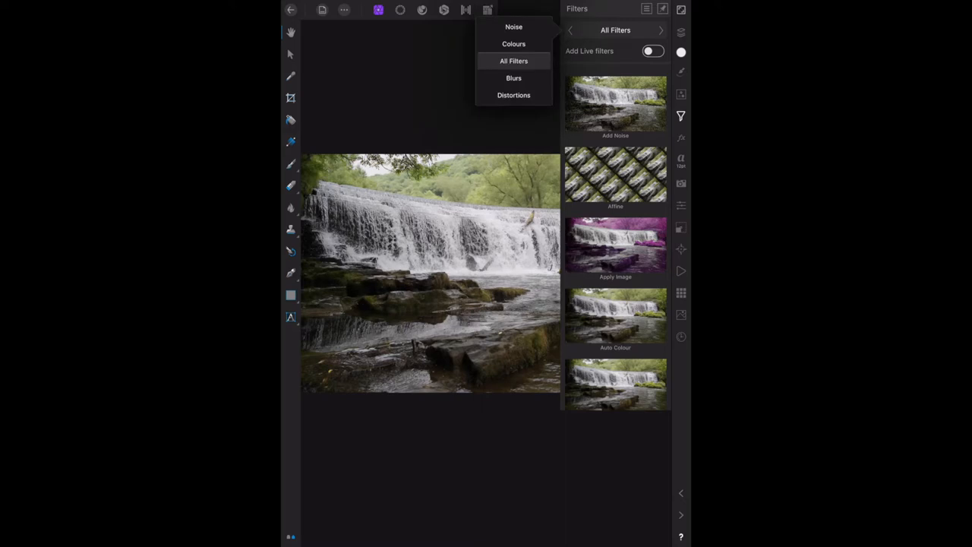
pyautogui.moveTo(513, 83); pyautogui.dragTo(513, 22)
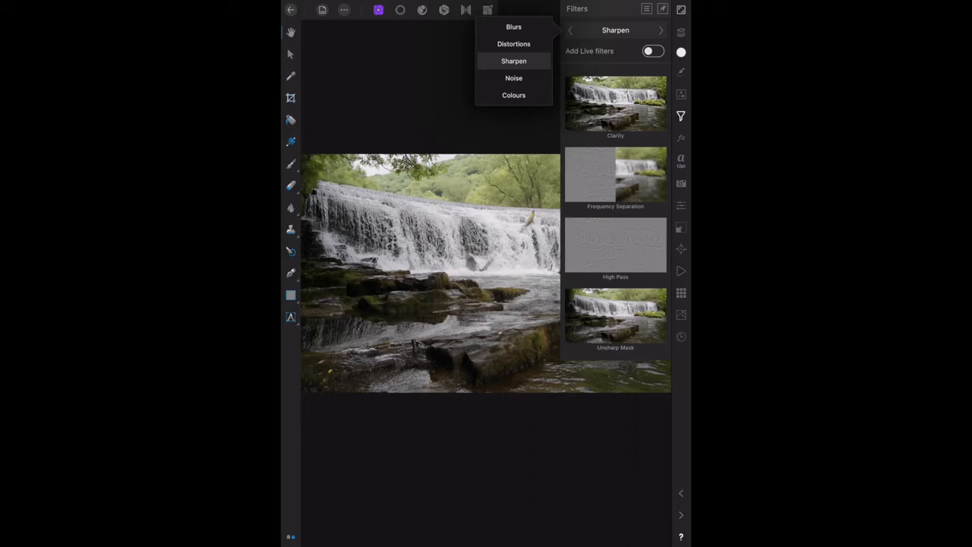
pyautogui.click(634, 317)
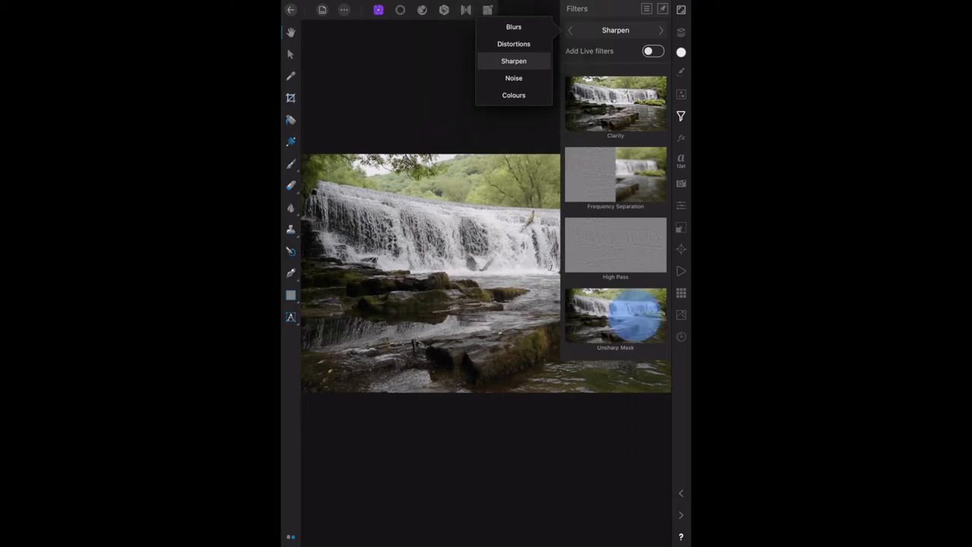
pyautogui.click(622, 312)
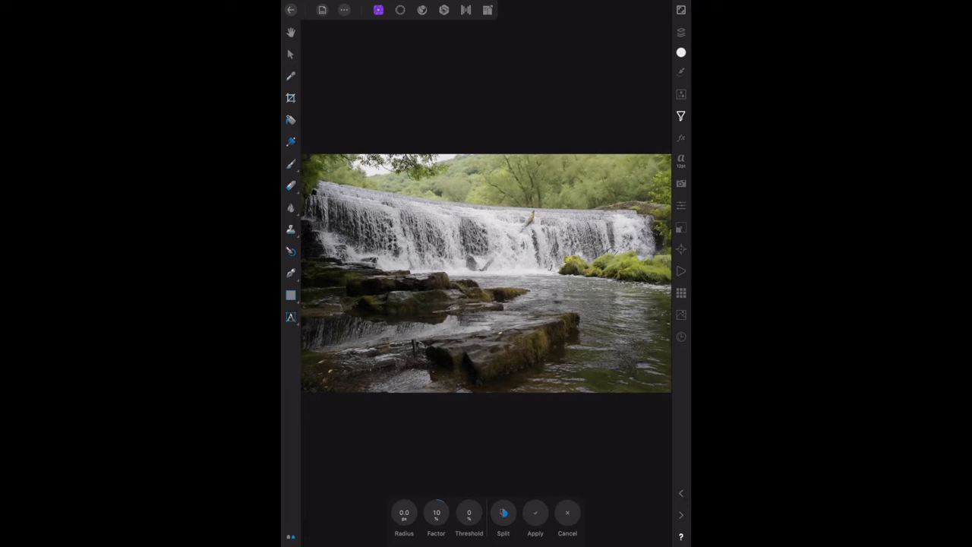
# - Apply an Unsharp Mask with 1 px radius and factor 3 to the waterfall photo
pyautogui.click(404, 512)
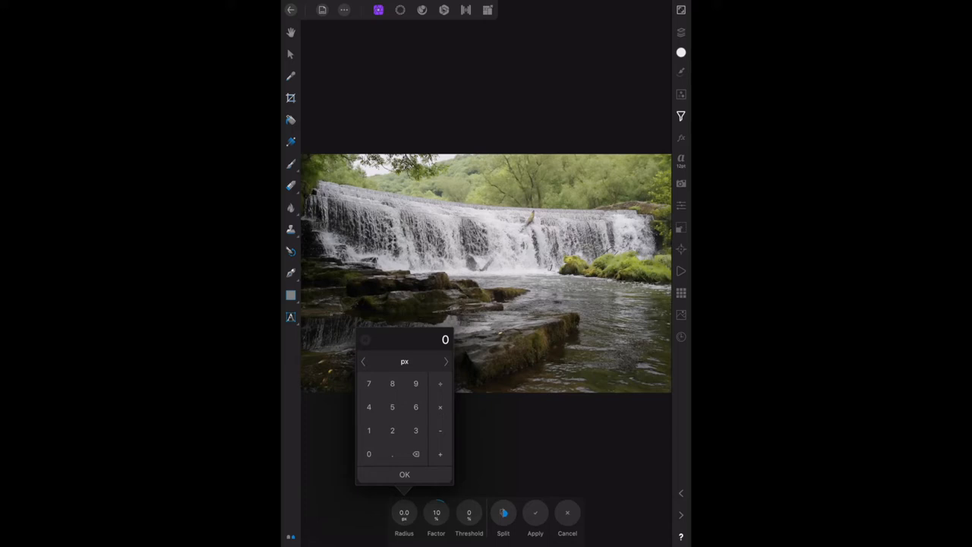
pyautogui.click(369, 430)
pyautogui.click(404, 474)
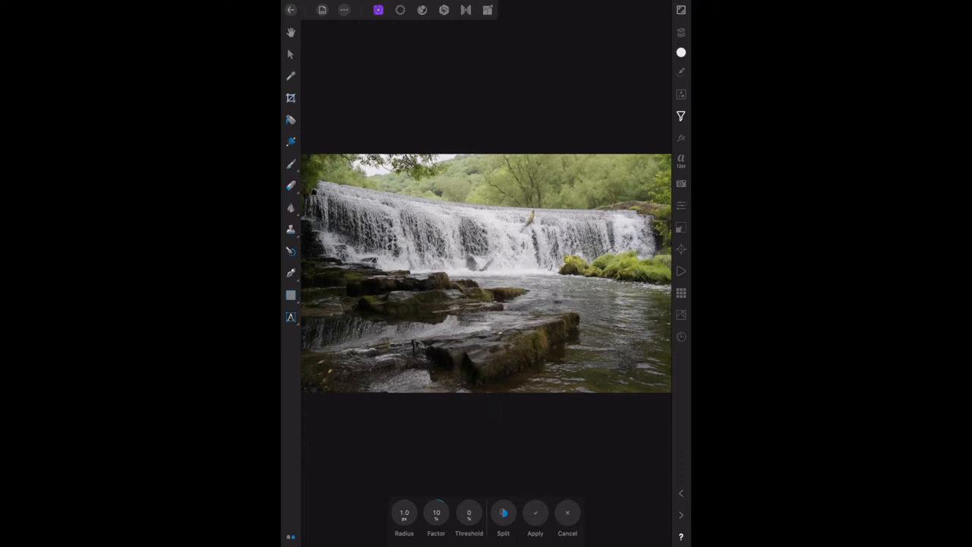
pyautogui.click(436, 514)
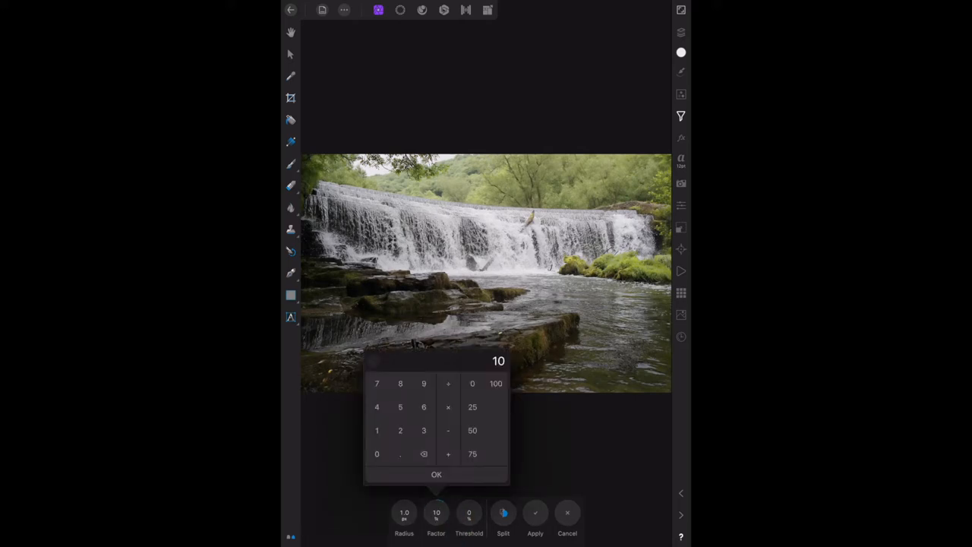
pyautogui.click(424, 430)
pyautogui.click(436, 473)
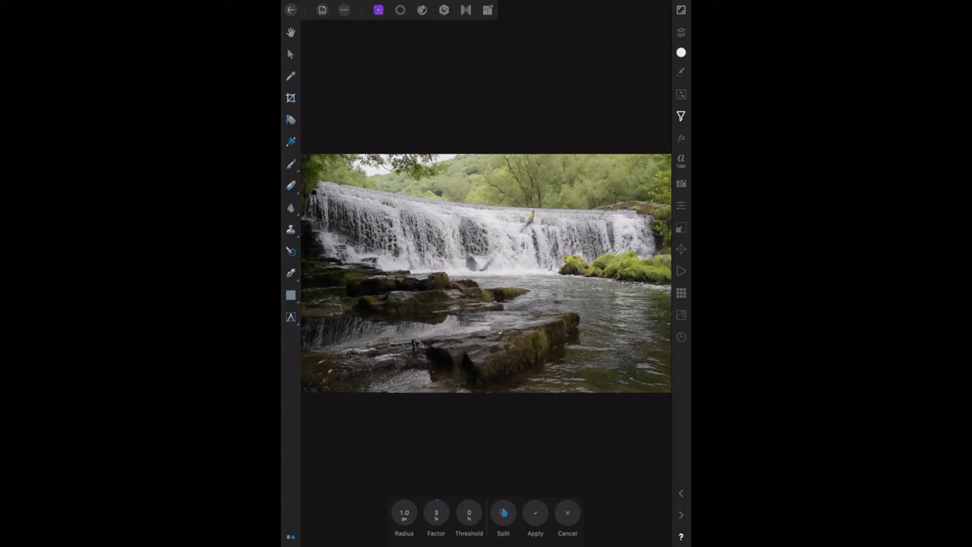
pyautogui.click(535, 513)
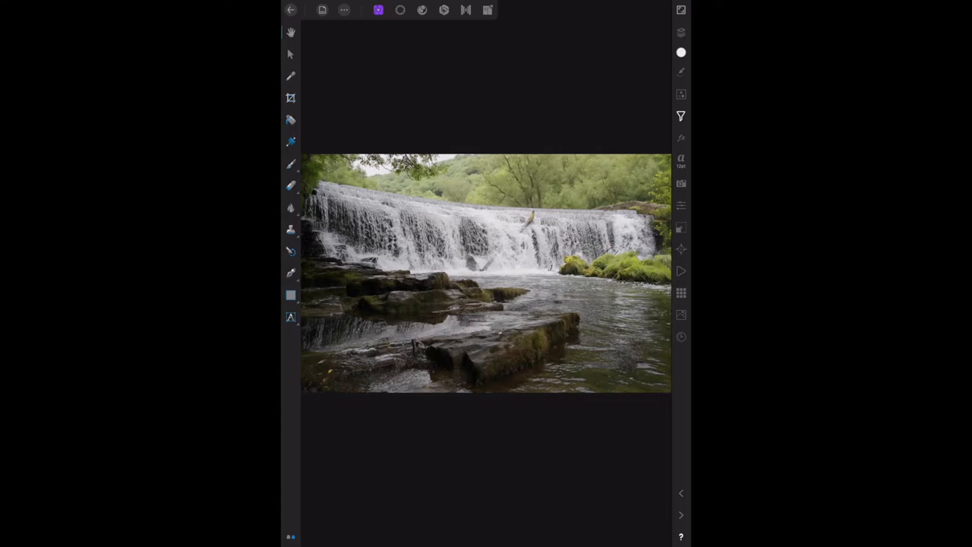
pyautogui.scroll(5, 562, 228)
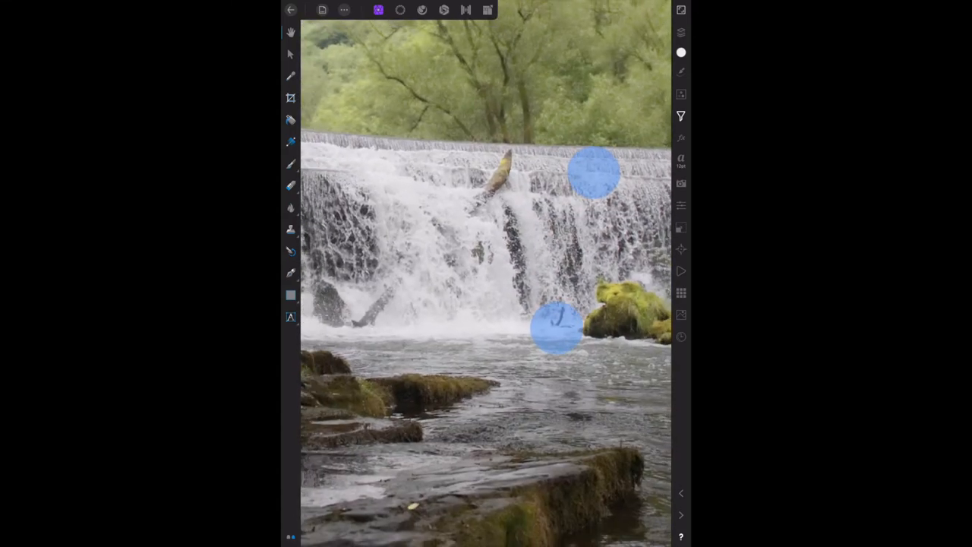
pyautogui.moveTo(410, 269); pyautogui.dragTo(646, 277)
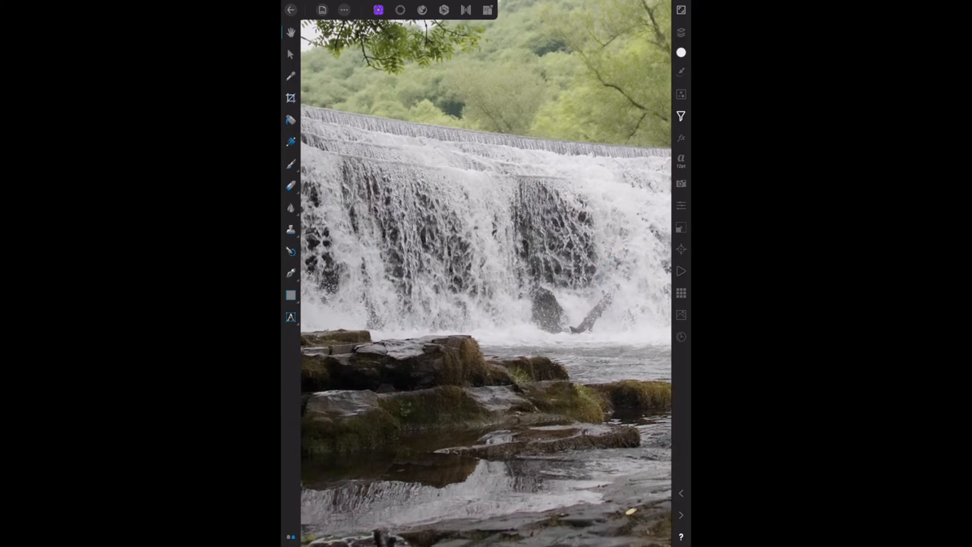
pyautogui.moveTo(523, 319); pyautogui.dragTo(612, 288)
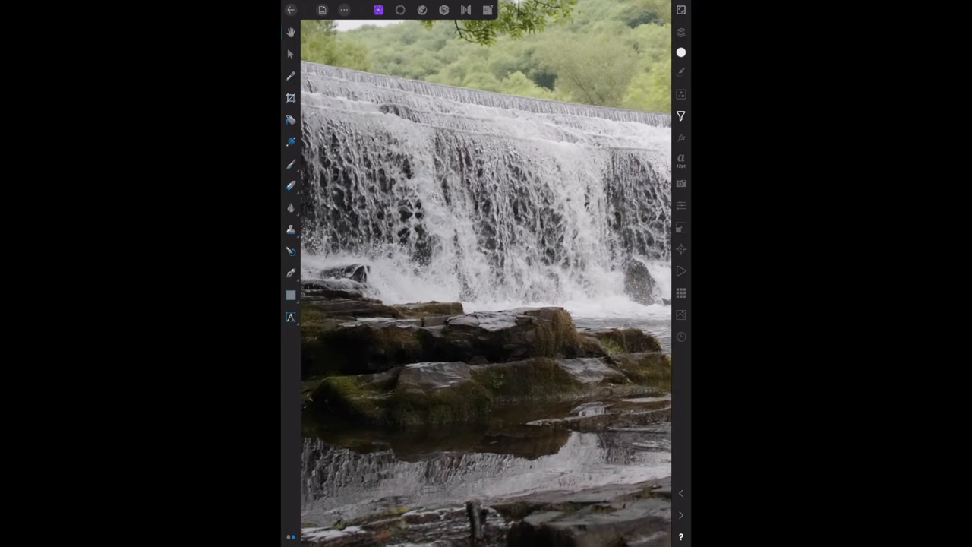
pyautogui.scroll(-5, 585, 280)
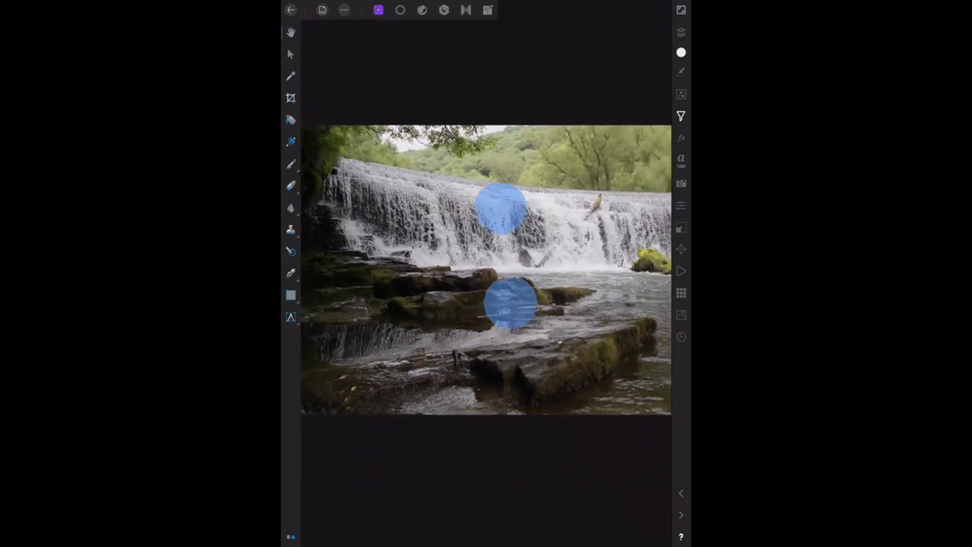
pyautogui.scroll(-4, 585, 266)
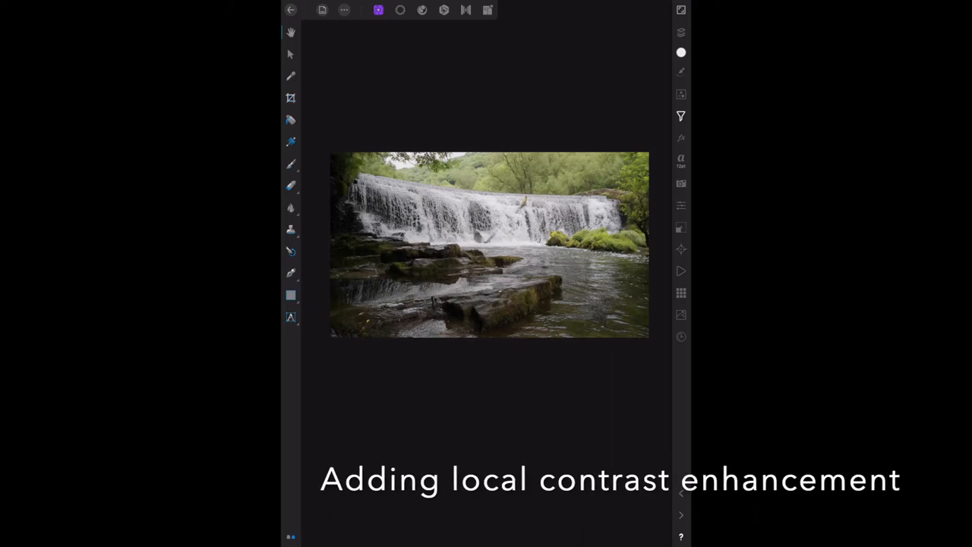
# - Close the filter_sharpening document without saving and start opening another cloud image
pyautogui.click(406, 147)
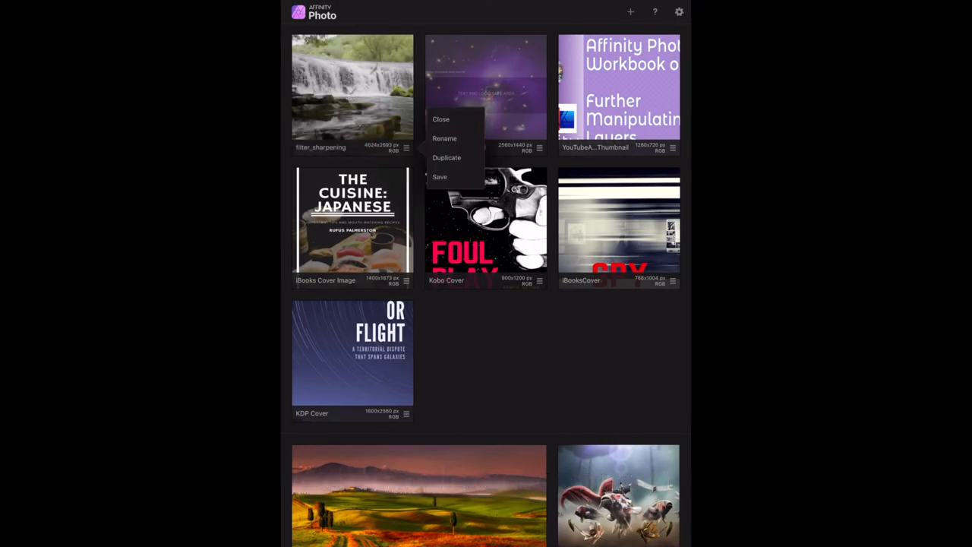
pyautogui.click(440, 120)
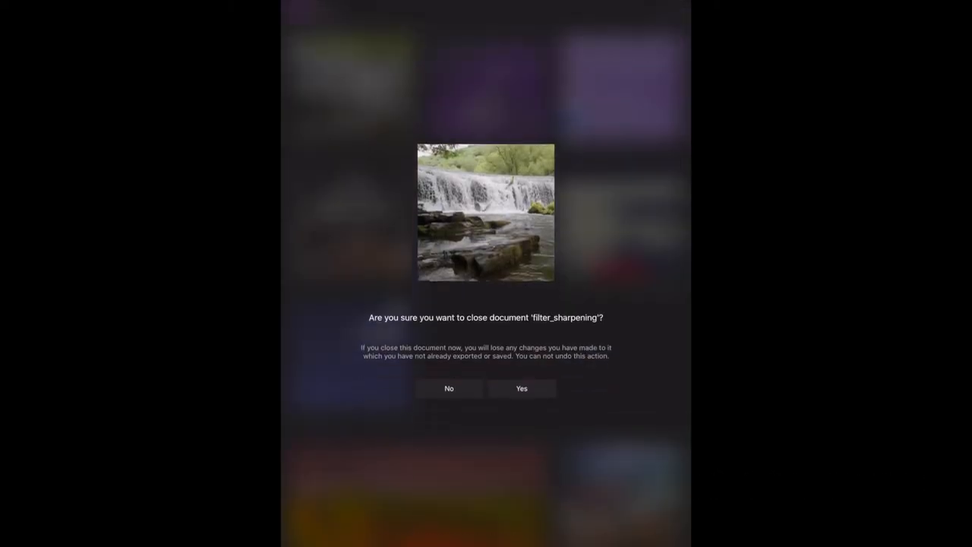
pyautogui.click(521, 388)
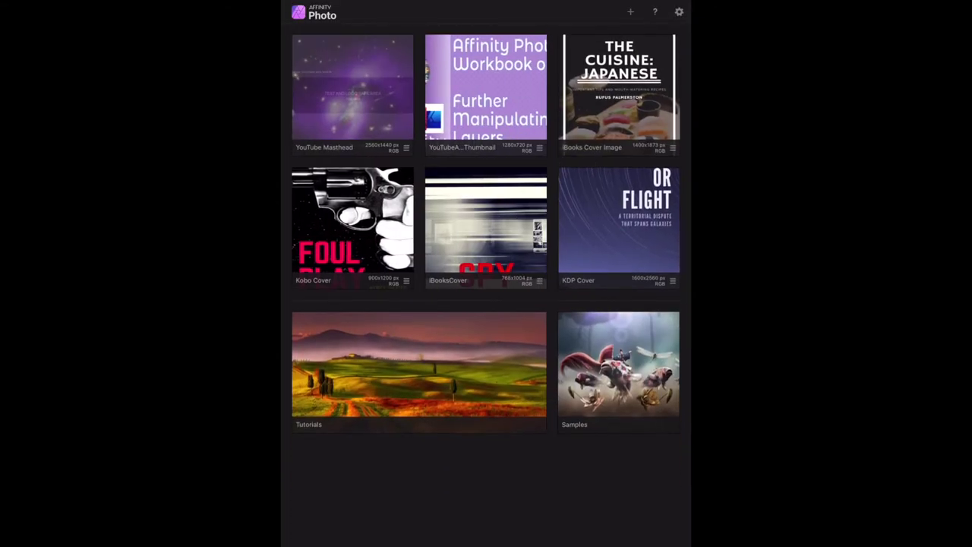
pyautogui.click(630, 12)
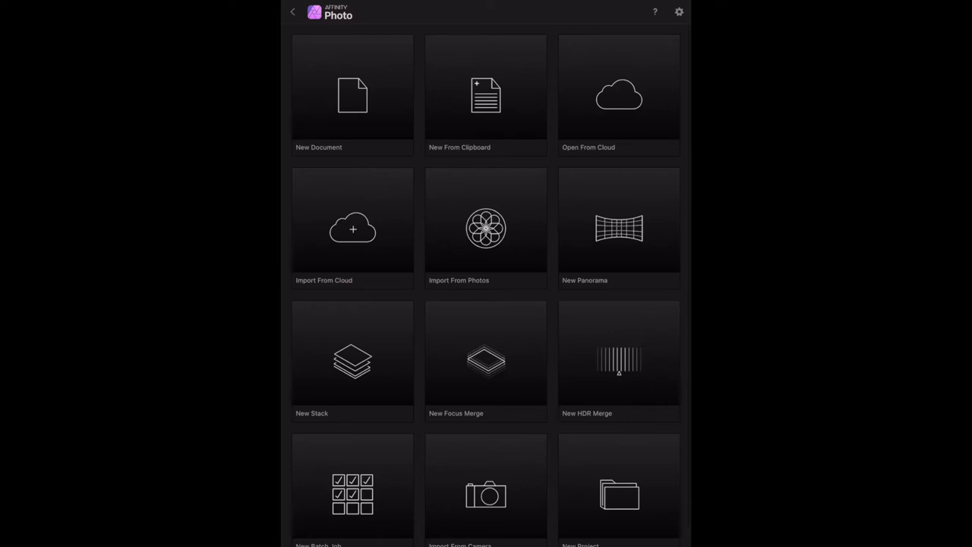
pyautogui.click(352, 228)
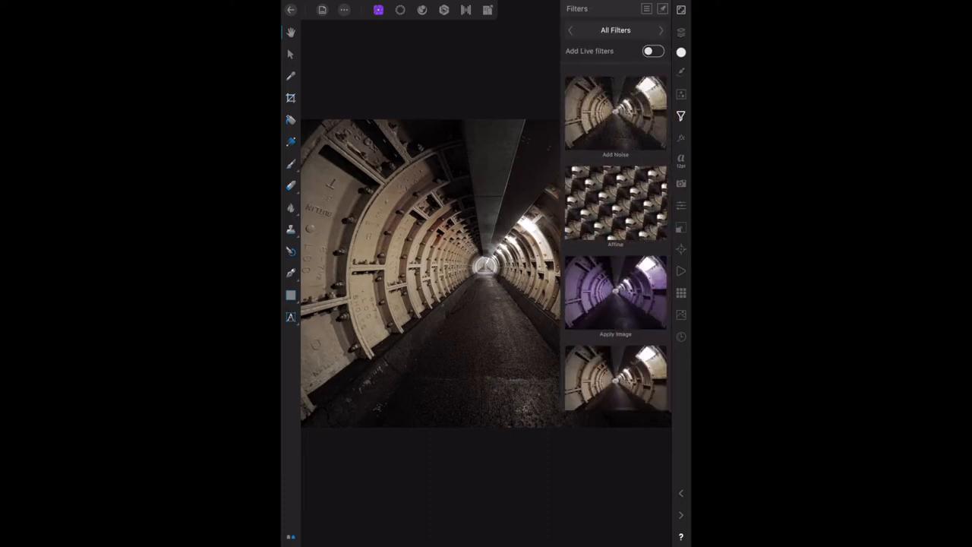
# - Switch the filter category header from All Filters to Sharpen
pyautogui.click(615, 30)
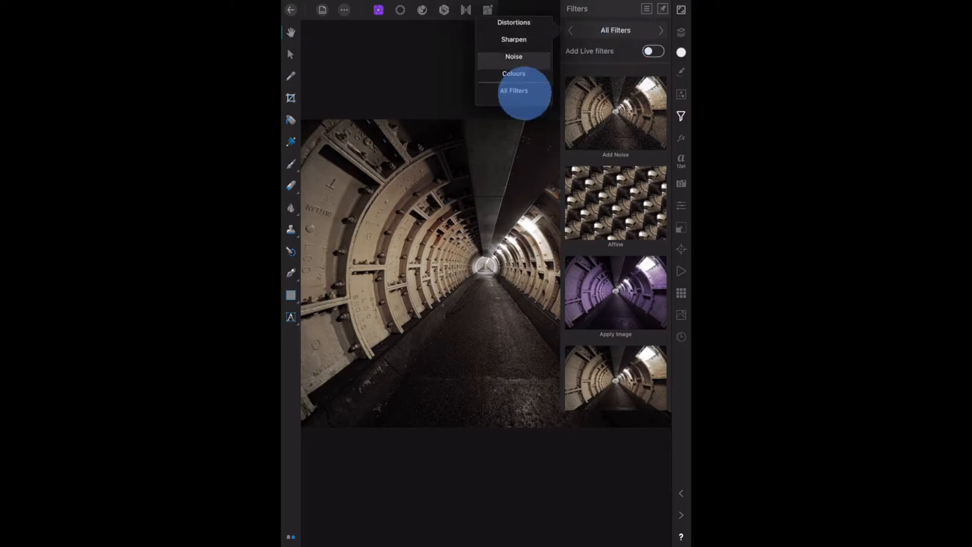
pyautogui.moveTo(524, 91); pyautogui.dragTo(521, 121)
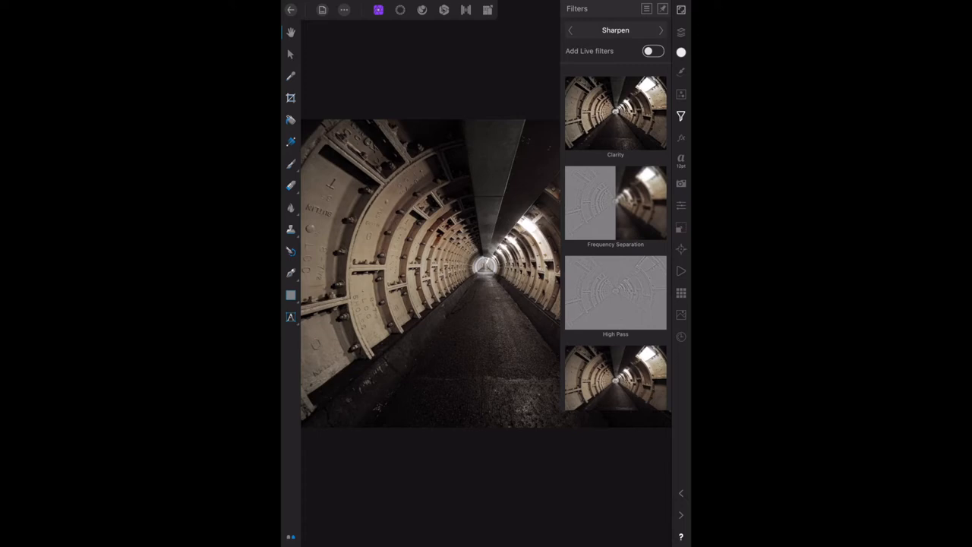
# - Set the Clarity filter on the tunnel photo to 100% and return to its settings
pyautogui.click(613, 119)
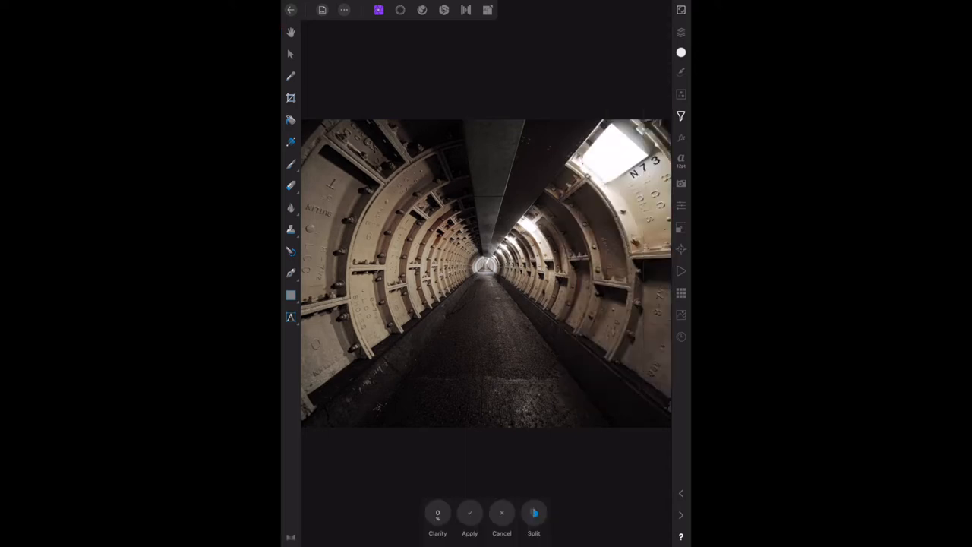
pyautogui.click(437, 515)
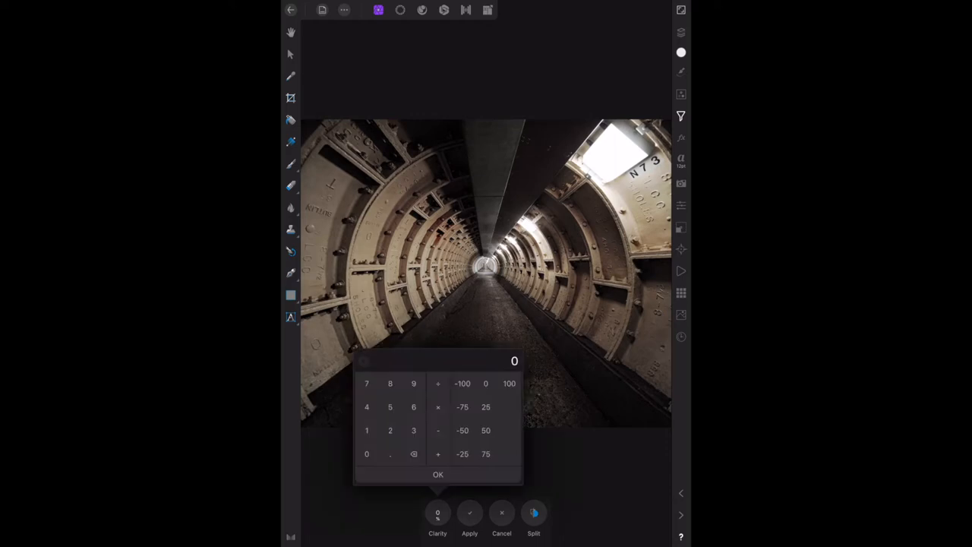
pyautogui.click(367, 430)
pyautogui.click(367, 453)
pyautogui.click(438, 474)
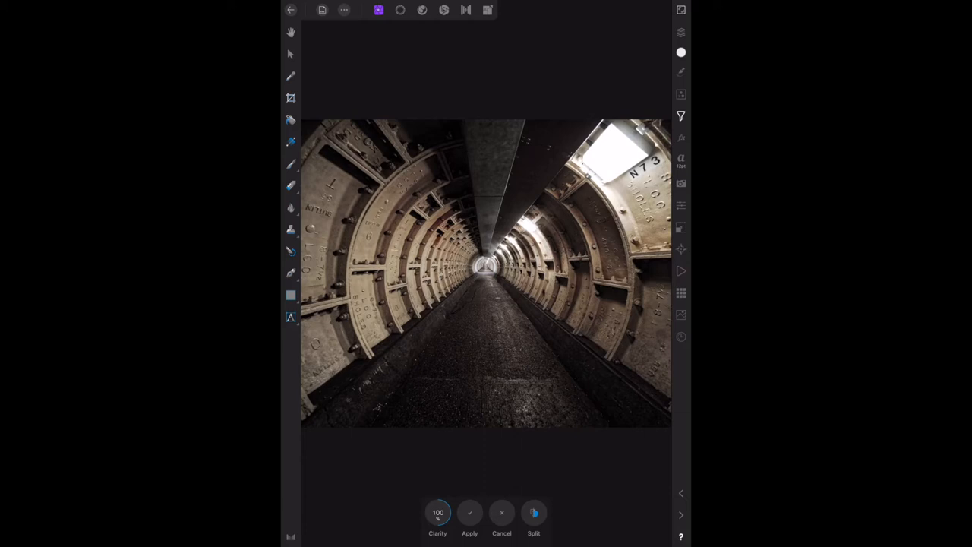
pyautogui.click(681, 116)
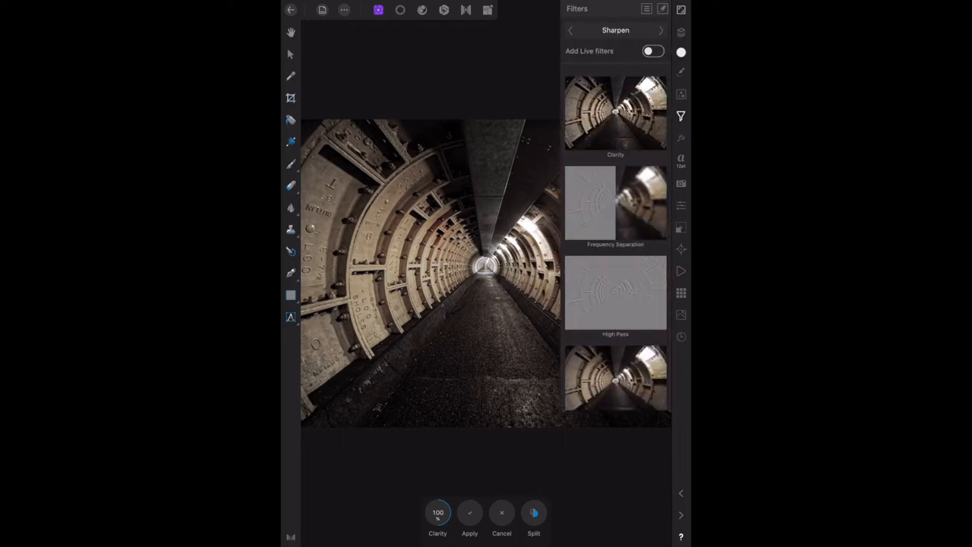
pyautogui.click(615, 110)
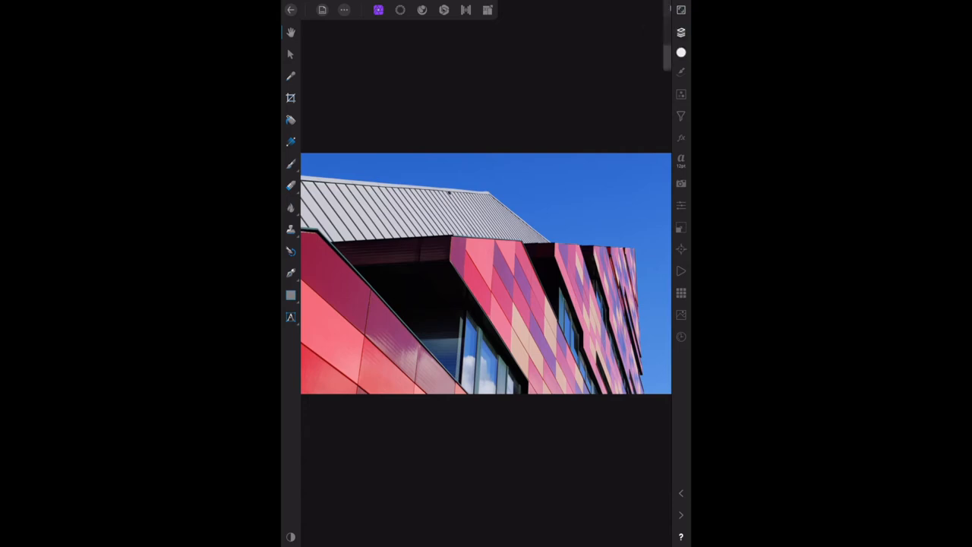
# - Show the building photo's layer list
pyautogui.click(681, 32)
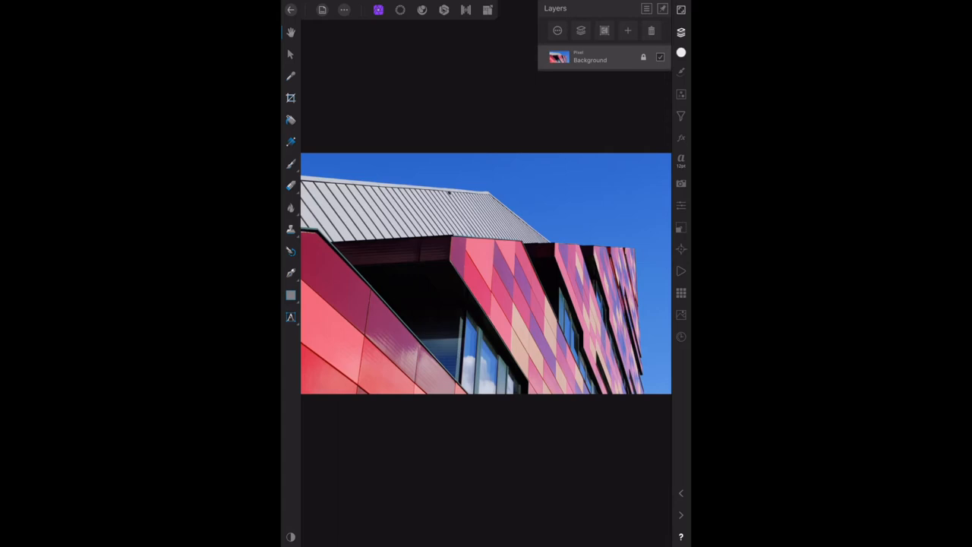
# - Enable Add Live filters and add a live Unsharp Mask to the building photo
pyautogui.click(680, 116)
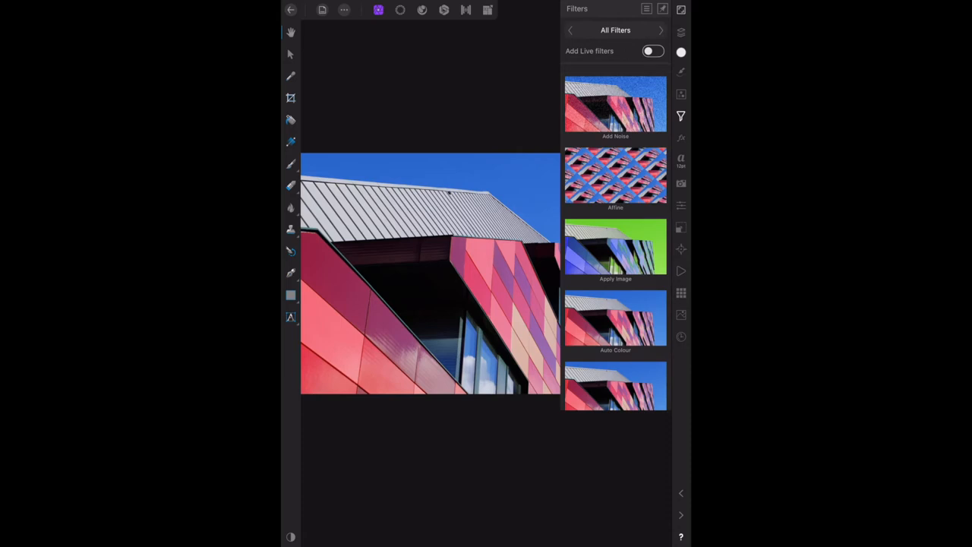
pyautogui.click(653, 51)
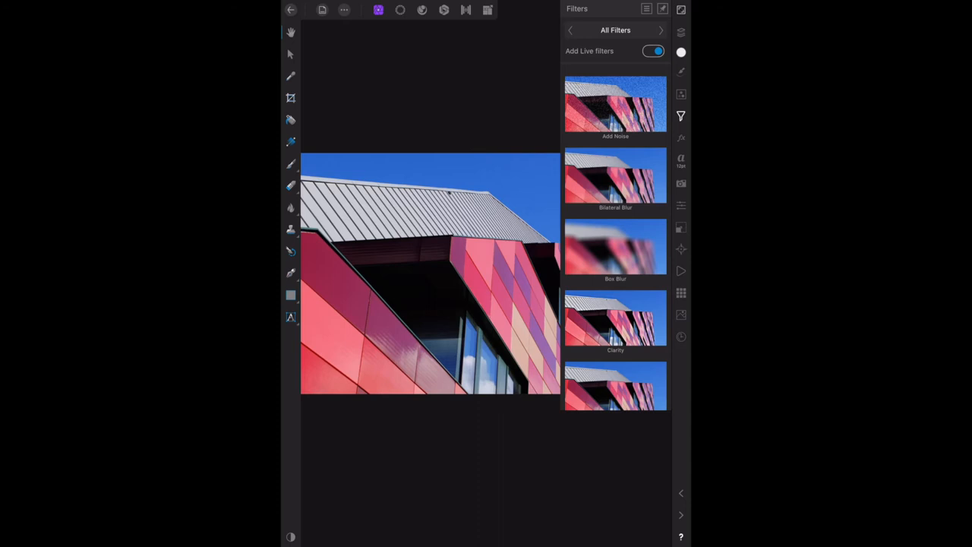
pyautogui.scroll(-15, 615, 243)
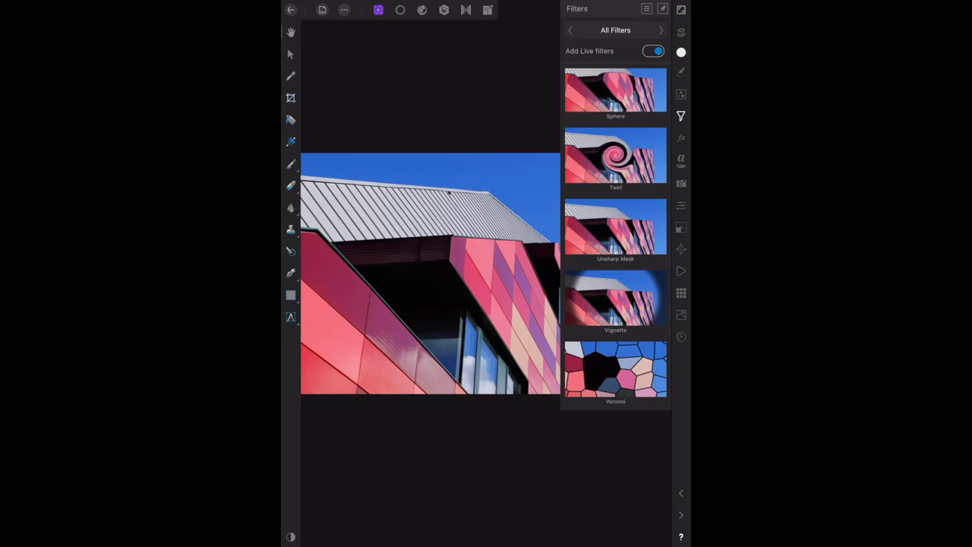
pyautogui.click(615, 228)
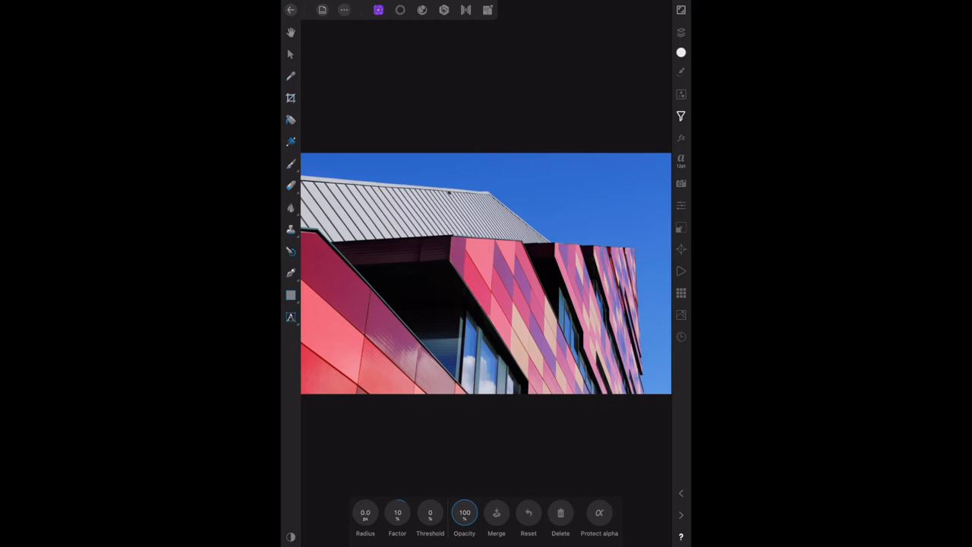
# - Set the live Unsharp Mask radius to 100 px, re-entering it after a slider nudge
pyautogui.click(365, 513)
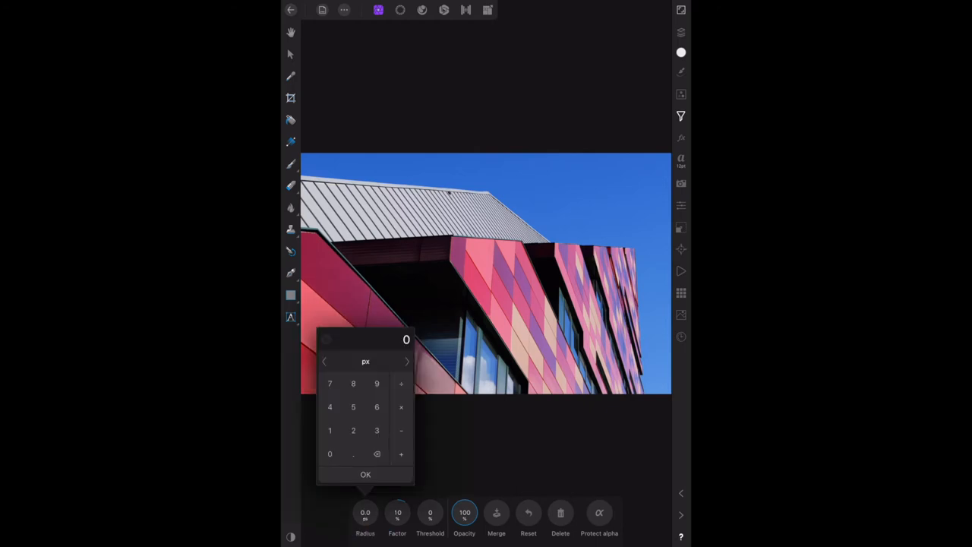
pyautogui.click(329, 430)
pyautogui.click(330, 453)
pyautogui.click(330, 454)
pyautogui.click(365, 474)
pyautogui.moveTo(365, 513); pyautogui.dragTo(368, 514)
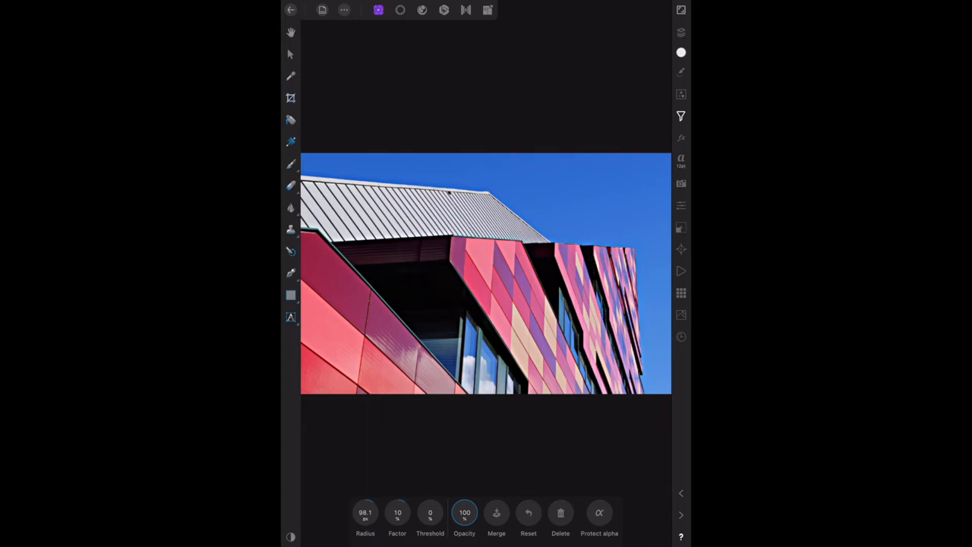
pyautogui.click(365, 513)
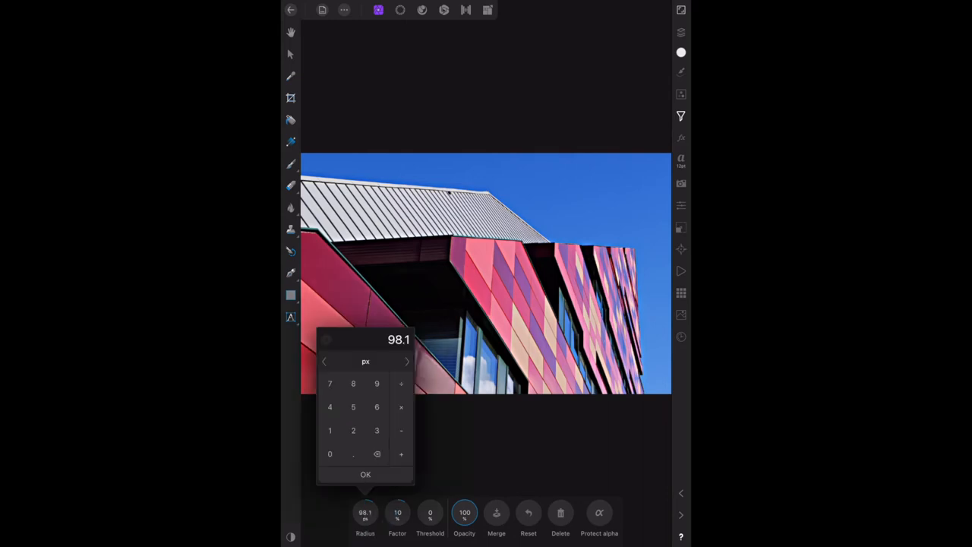
pyautogui.click(329, 431)
pyautogui.click(329, 454)
pyautogui.click(329, 453)
pyautogui.click(365, 474)
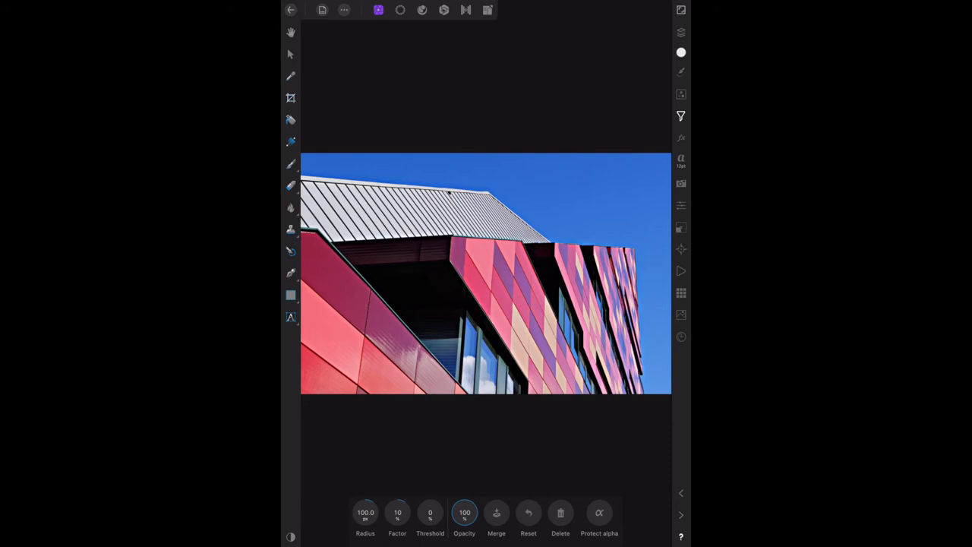
# - Add a Brightness / Contrast adjustment from the Adjustments studio
pyautogui.click(680, 94)
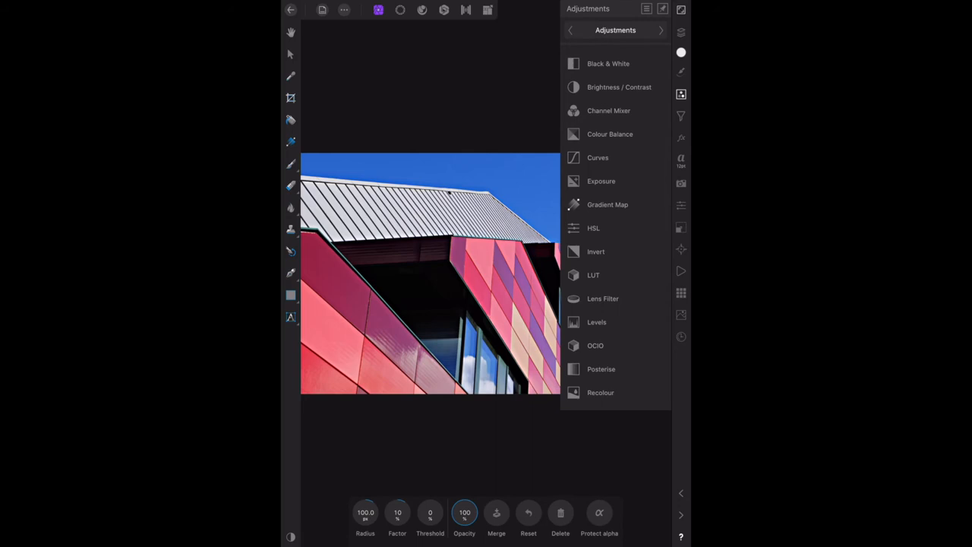
pyautogui.click(618, 87)
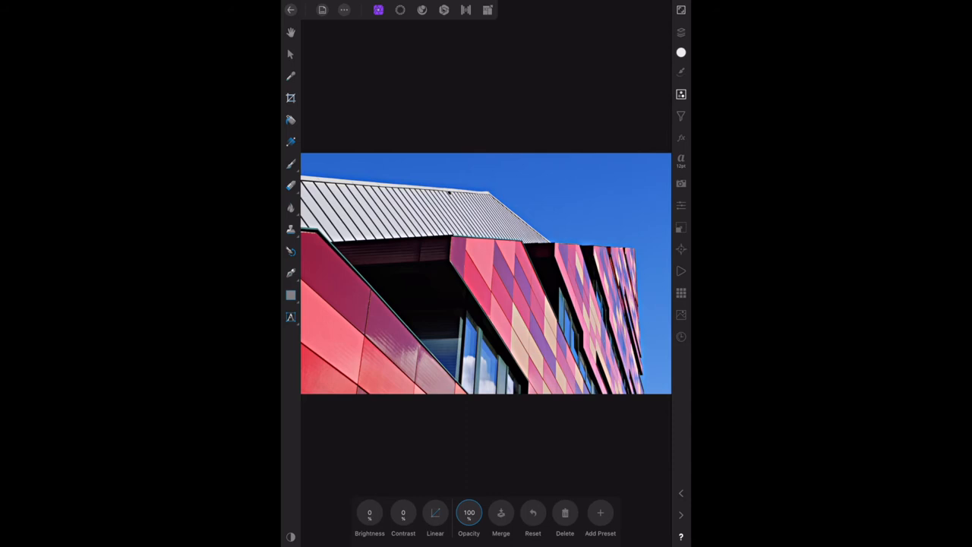
# - Darken the building photo, entering brightness -100 then dialling it back to around -53
pyautogui.click(370, 513)
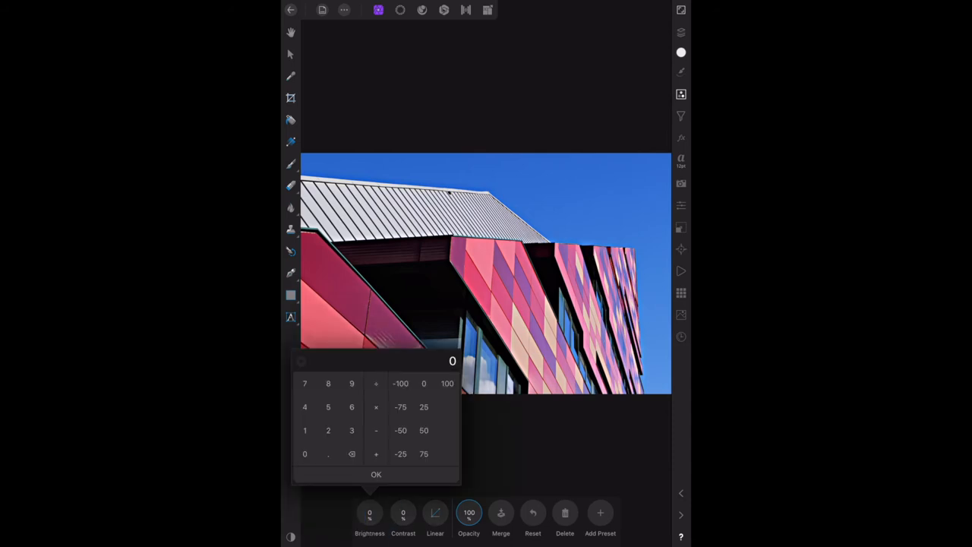
pyautogui.click(400, 382)
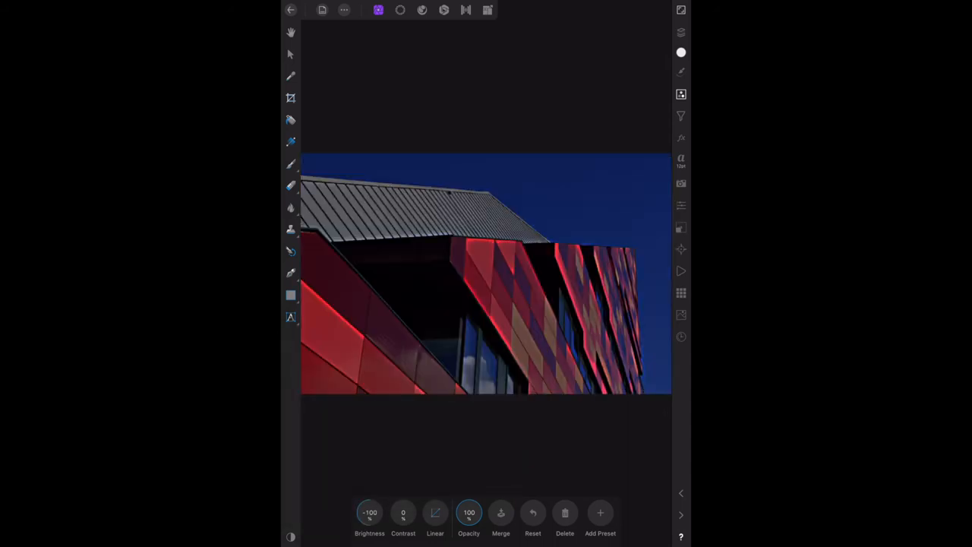
pyautogui.click(370, 513)
pyautogui.moveTo(370, 513); pyautogui.dragTo(378, 455)
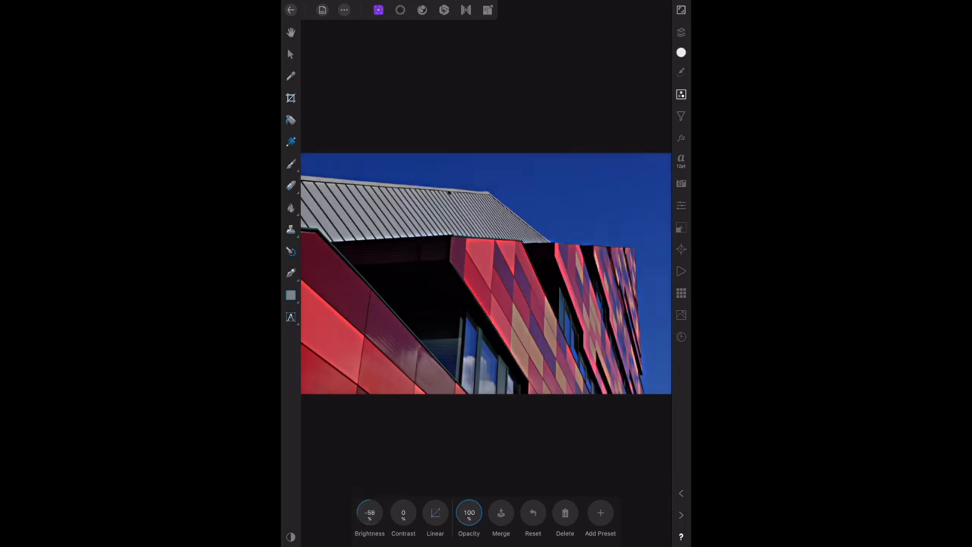
pyautogui.moveTo(370, 513); pyautogui.dragTo(371, 501)
pyautogui.click(374, 507)
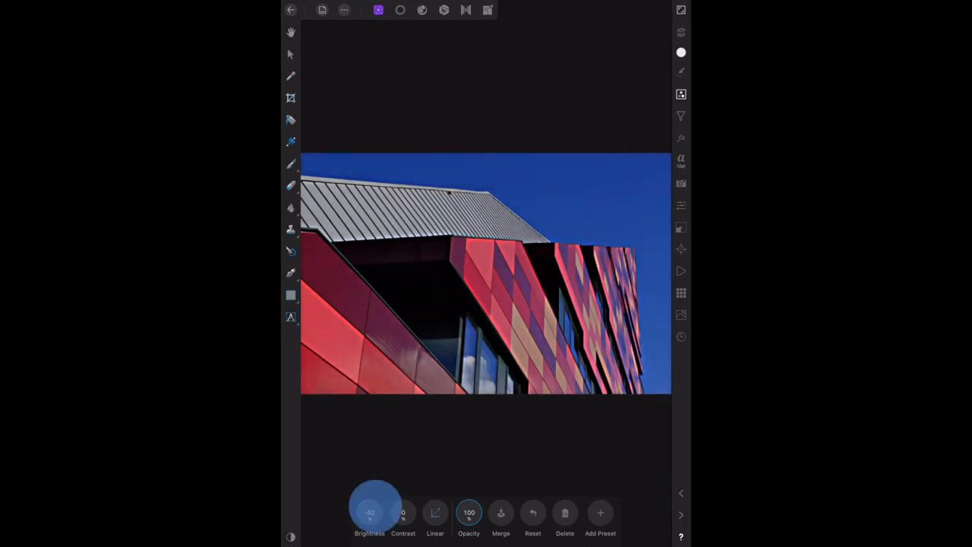
pyautogui.moveTo(375, 510); pyautogui.dragTo(371, 498)
pyautogui.click(370, 505)
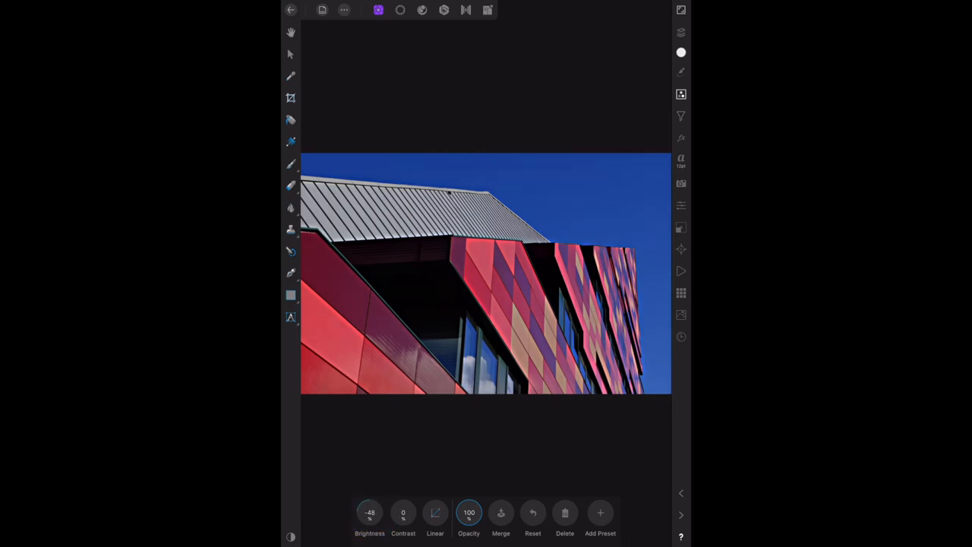
# - Set the brightness to exactly -50 via the value keypad
pyautogui.click(370, 513)
pyautogui.click(400, 429)
# - Lower the Brightness / Contrast adjustment's opacity step by step from 100% to 50%
pyautogui.moveTo(469, 512)
pyautogui.mouseDown()
pyautogui.moveTo(469, 486)
pyautogui.moveTo(468, 531)
pyautogui.mouseUp()
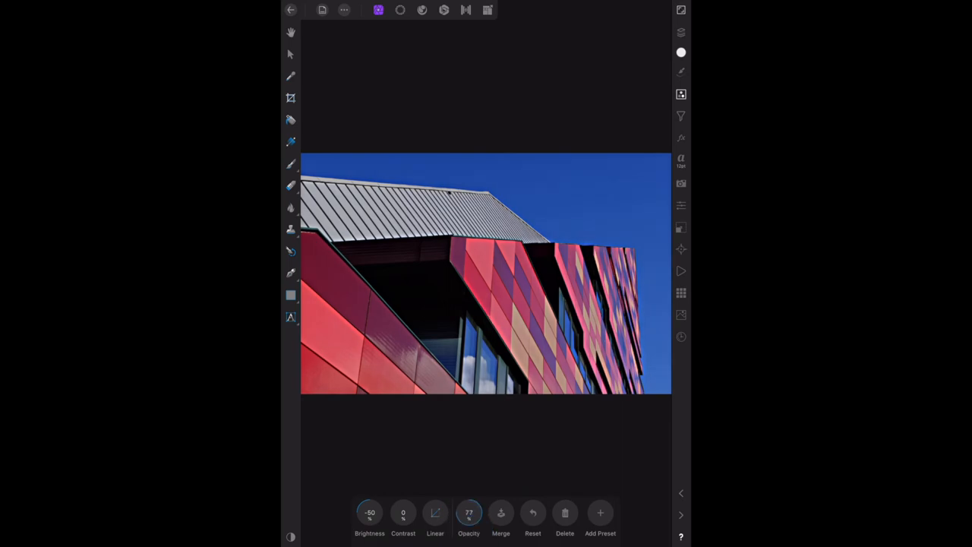
pyautogui.moveTo(471, 497); pyautogui.dragTo(469, 532)
pyautogui.moveTo(469, 493); pyautogui.dragTo(471, 524)
pyautogui.moveTo(469, 497); pyautogui.dragTo(469, 532)
pyautogui.moveTo(468, 498); pyautogui.dragTo(469, 532)
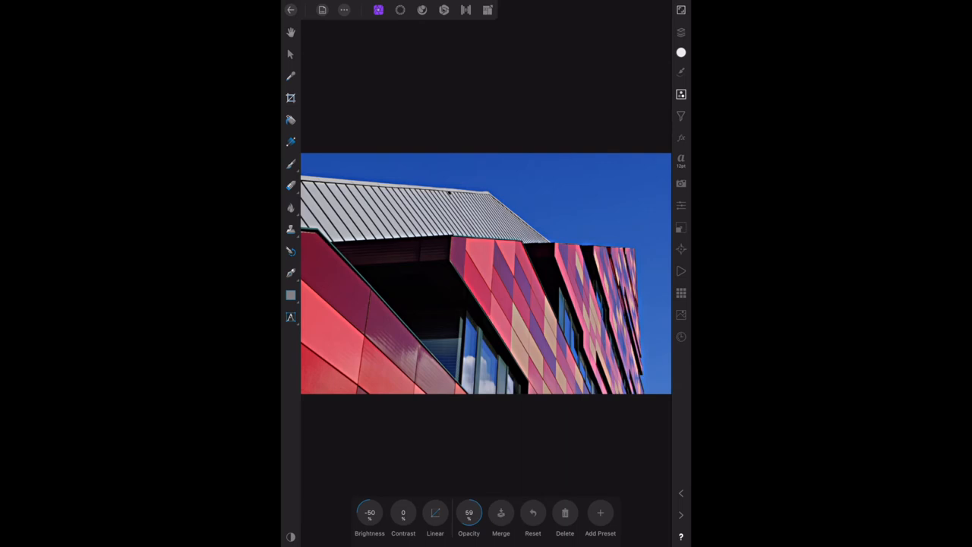
pyautogui.moveTo(468, 497); pyautogui.dragTo(468, 531)
pyautogui.moveTo(468, 497); pyautogui.dragTo(469, 531)
# - Add a live Unsharp Mask filter to the building photo from the Filters studio
pyautogui.click(681, 117)
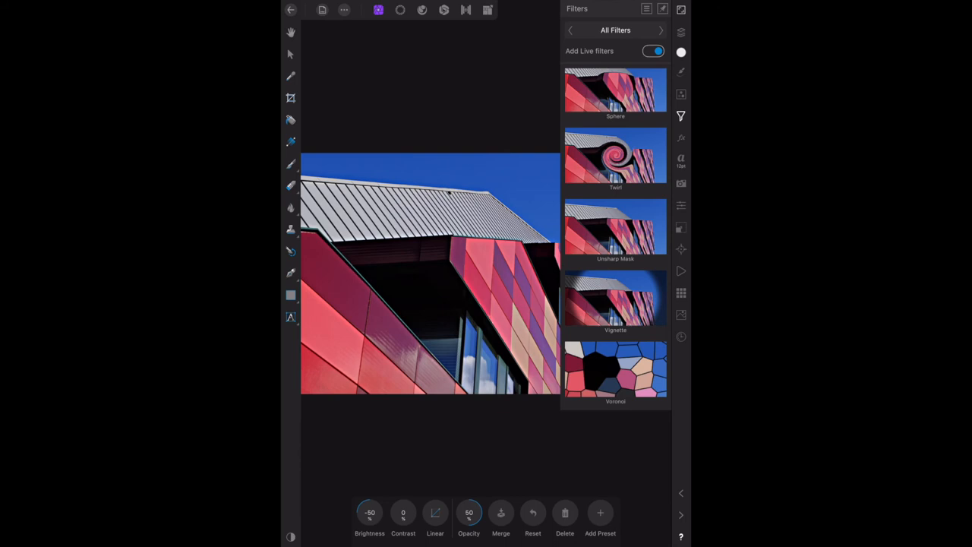
pyautogui.scroll(-2, 615, 228)
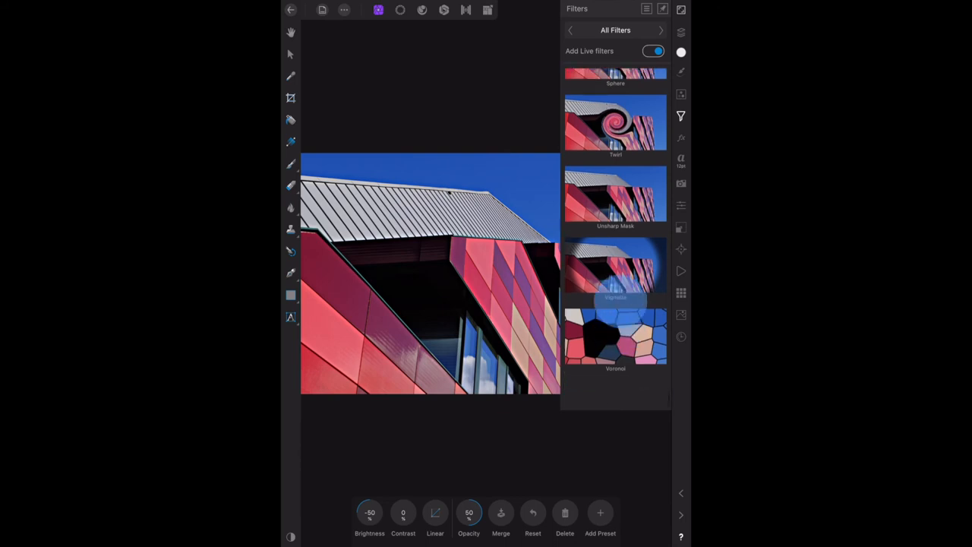
pyautogui.click(621, 235)
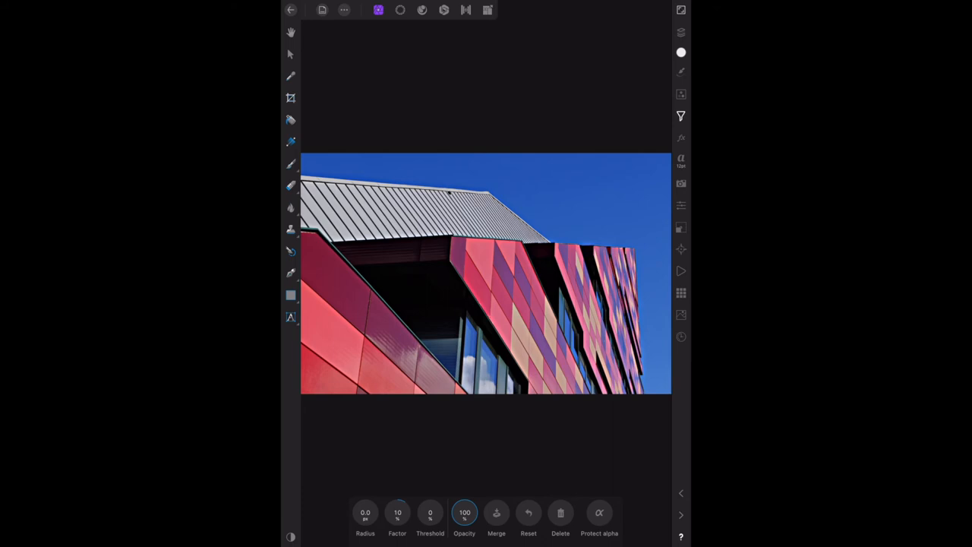
# - Add a new Brightness / Contrast adjustment from the Adjustments studio
pyautogui.click(681, 94)
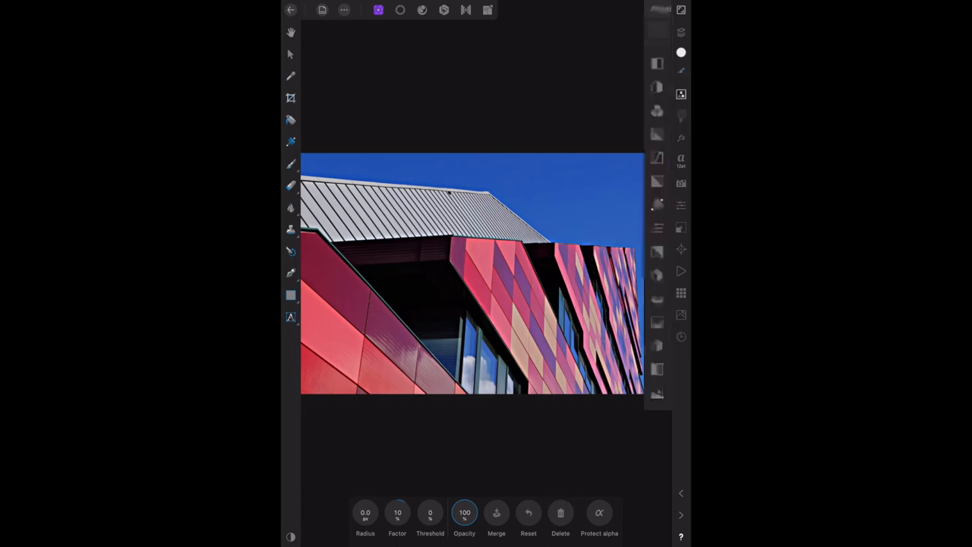
pyautogui.click(620, 86)
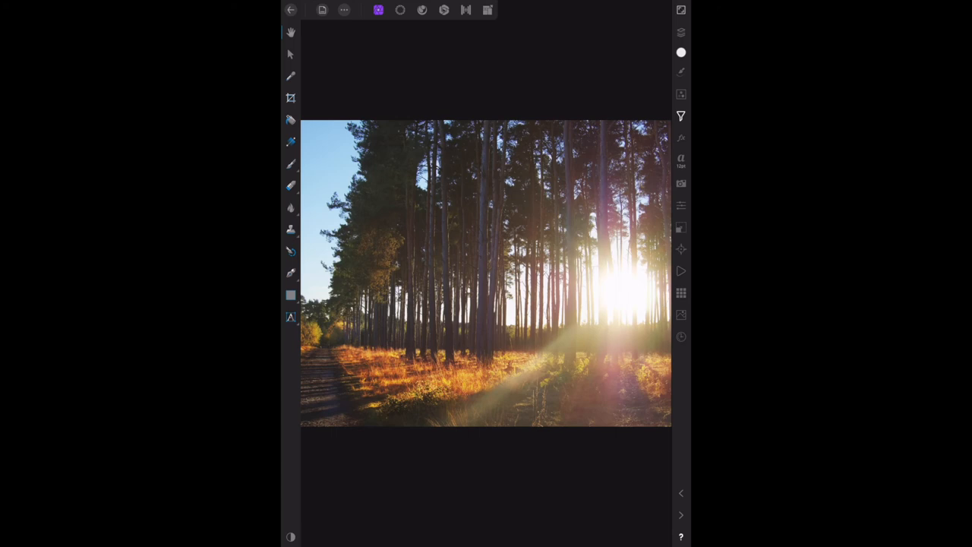
# - Show the forest photo's filter list with the automatic colour, contrast and levels options
pyautogui.click(681, 116)
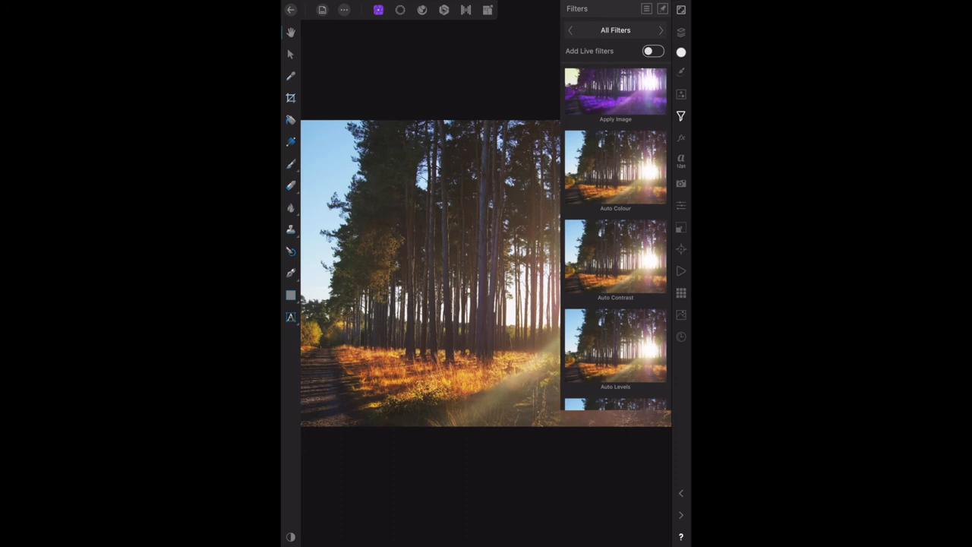
# - Try Auto Levels on the forest photo, undo it, and reopen the filter list
pyautogui.click(681, 116)
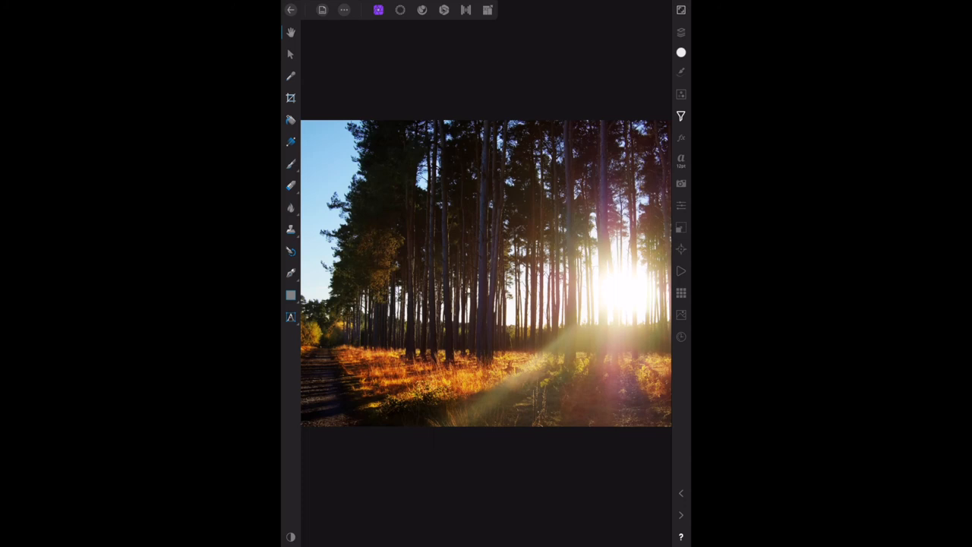
pyautogui.hotkey('ctrl', 'z')
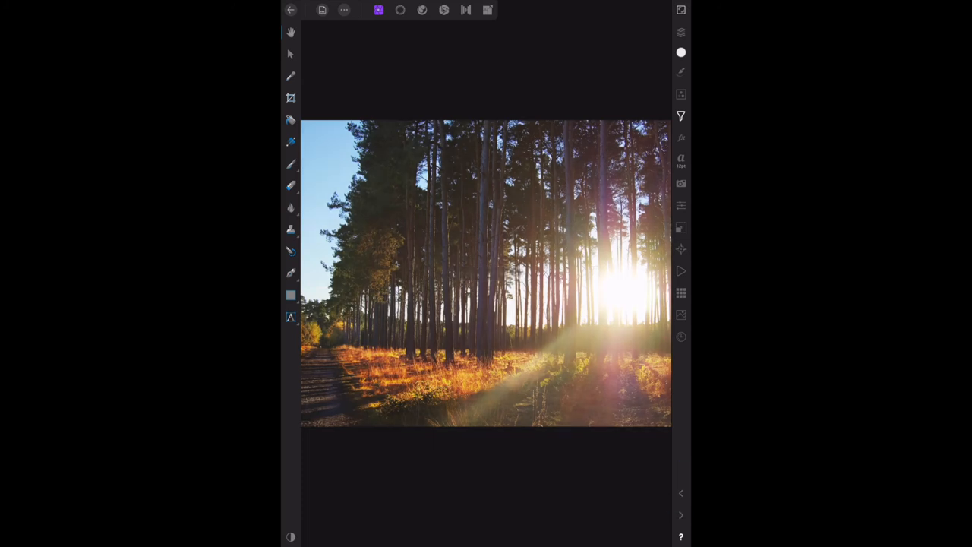
pyautogui.click(681, 115)
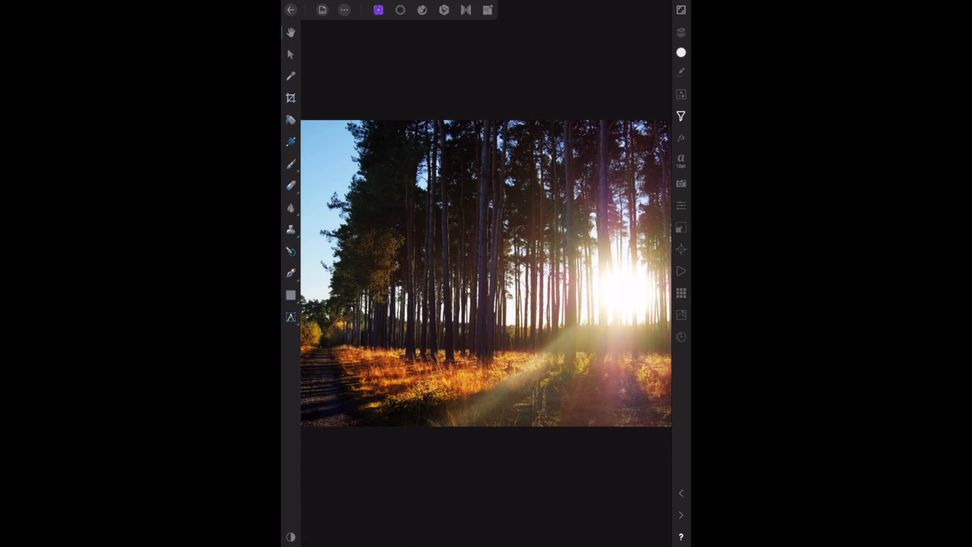
pyautogui.click(680, 493)
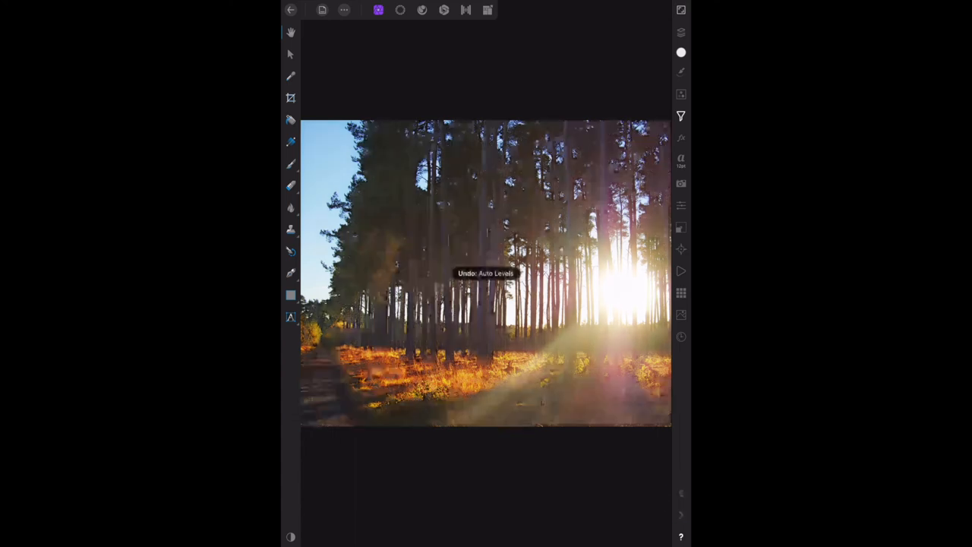
pyautogui.click(680, 116)
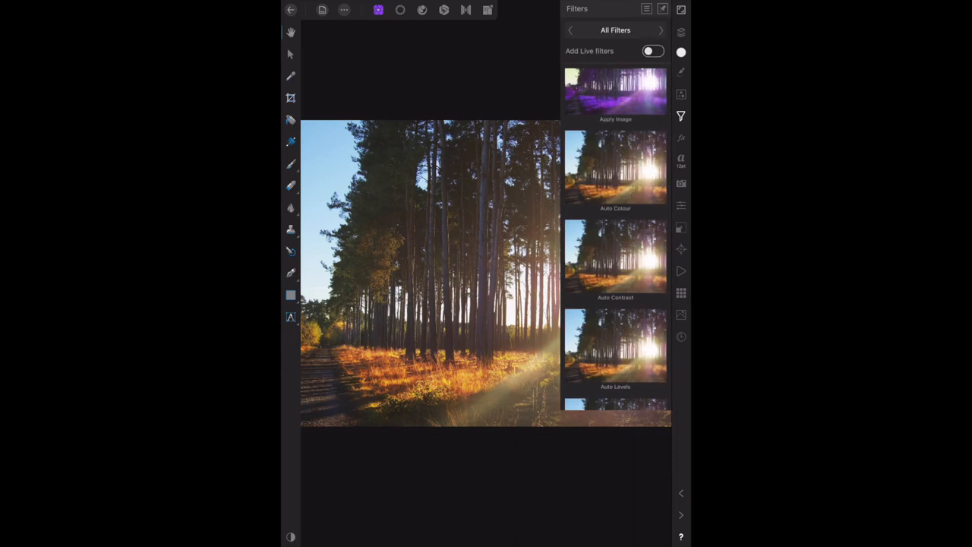
pyautogui.click(615, 167)
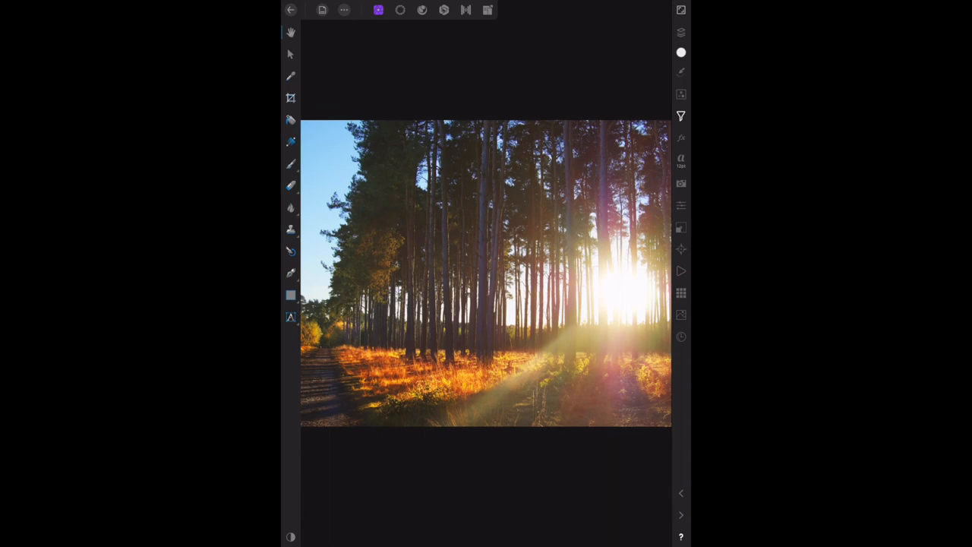
pyautogui.hotkey('ctrl', 'z')
# - Scroll the All Filters list down to Auto White Balance and apply an automatic correction
pyautogui.click(681, 116)
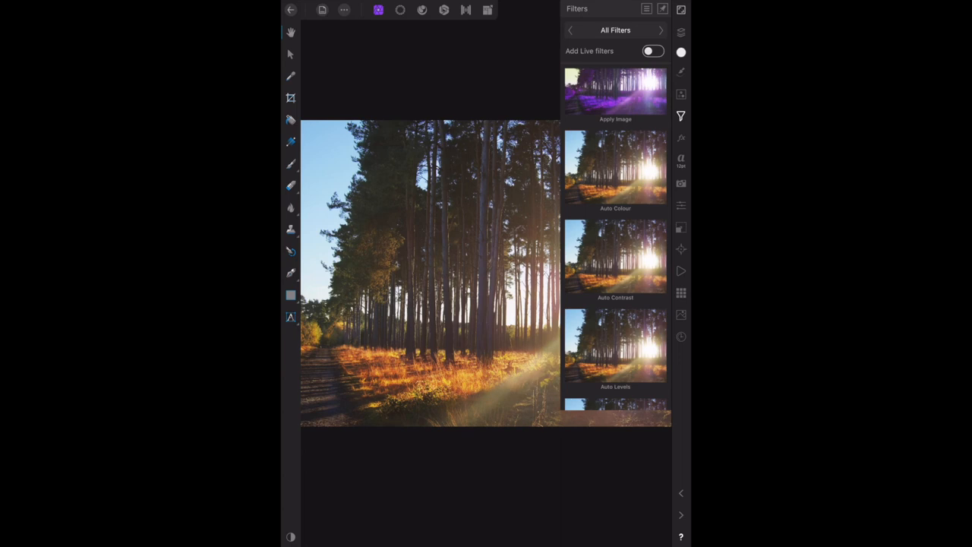
pyautogui.moveTo(615, 228); pyautogui.dragTo(615, 121)
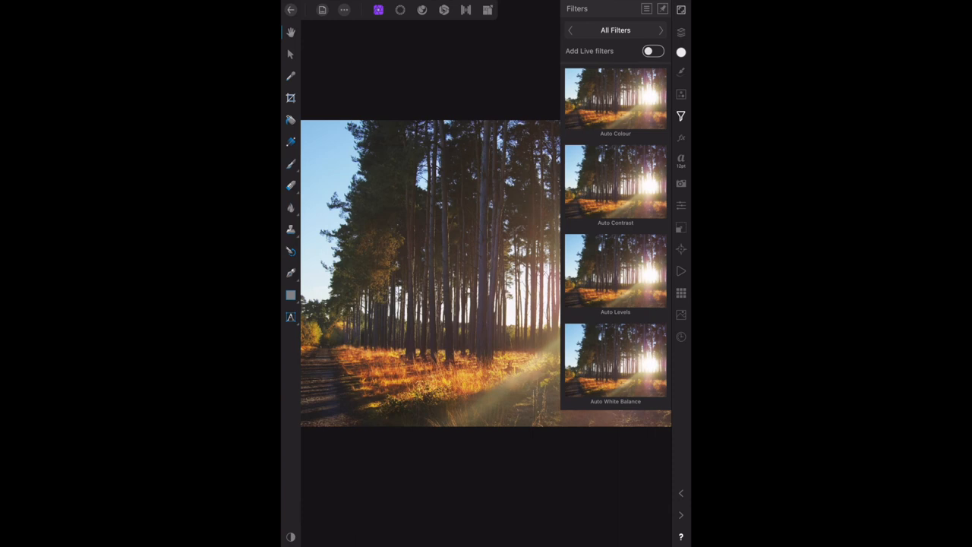
pyautogui.click(680, 116)
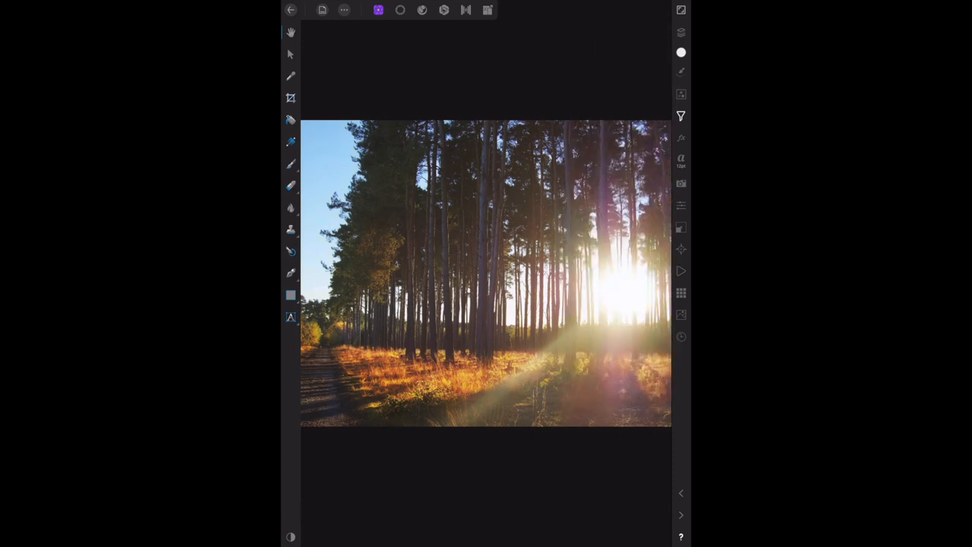